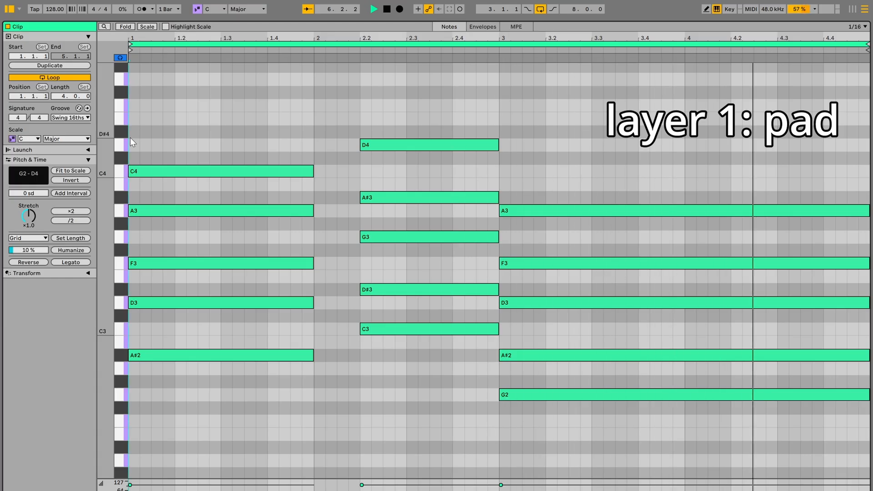
- Solo the Analog Lab track, open its first chord clip and play it from the start
{"action": "key", "text": "space"}
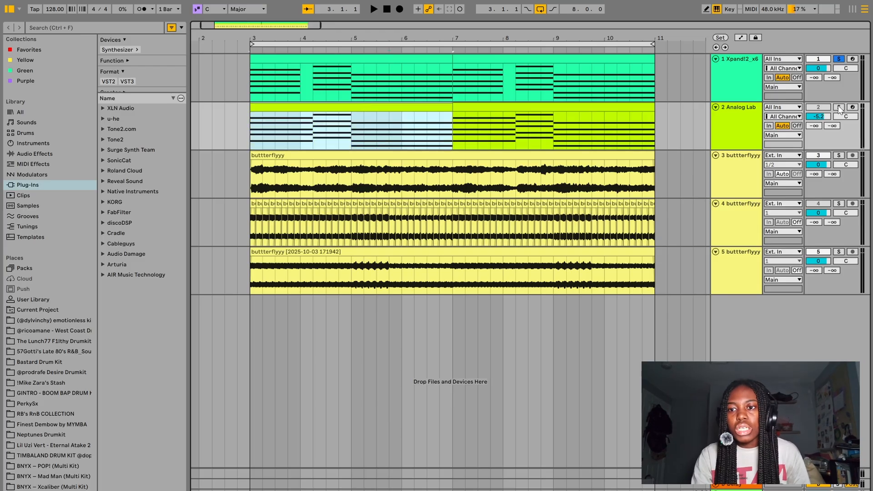
{"action": "left_click", "coordinate": [838, 107]}
{"action": "left_click", "coordinate": [391, 109]}
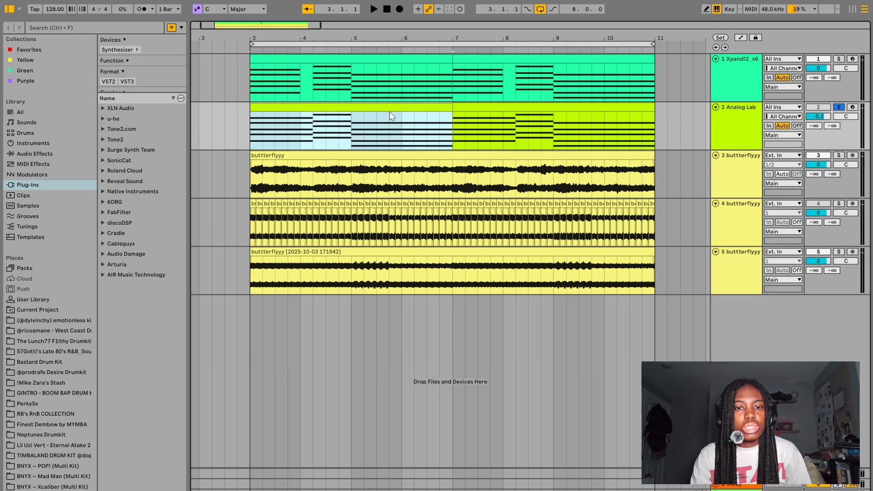
{"action": "double_click", "coordinate": [386, 107]}
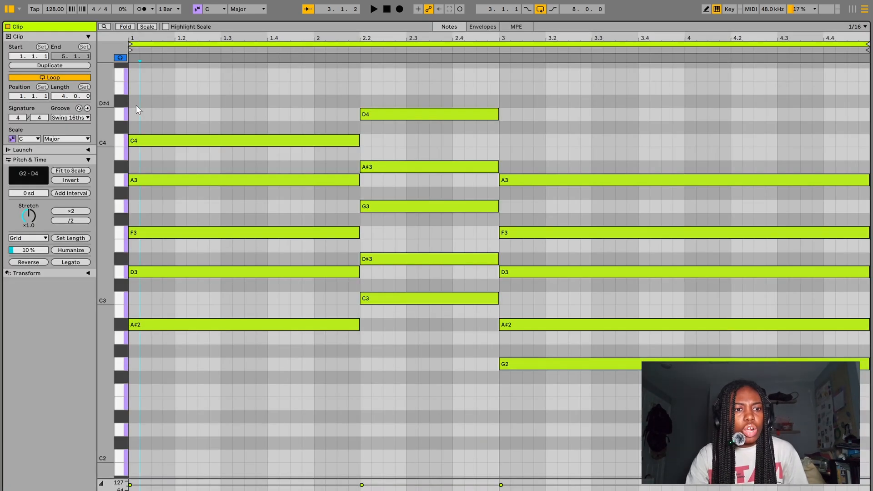
{"action": "left_click", "coordinate": [132, 105]}
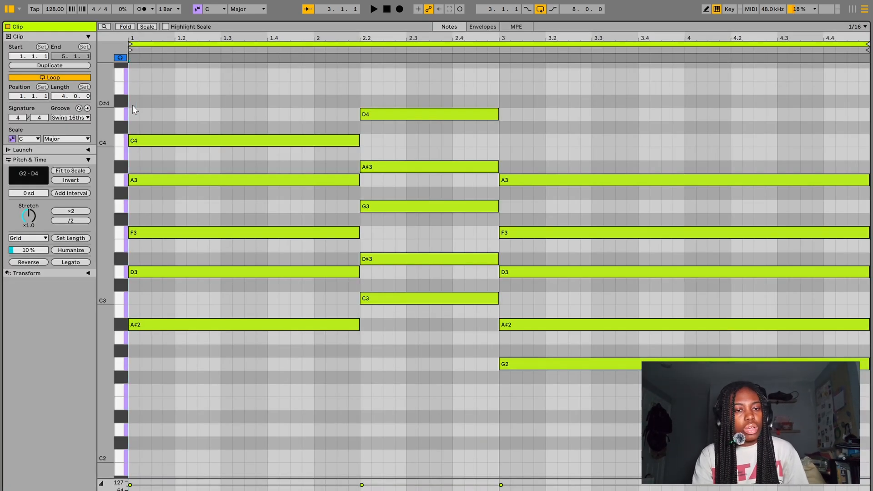
{"action": "key", "text": "space"}
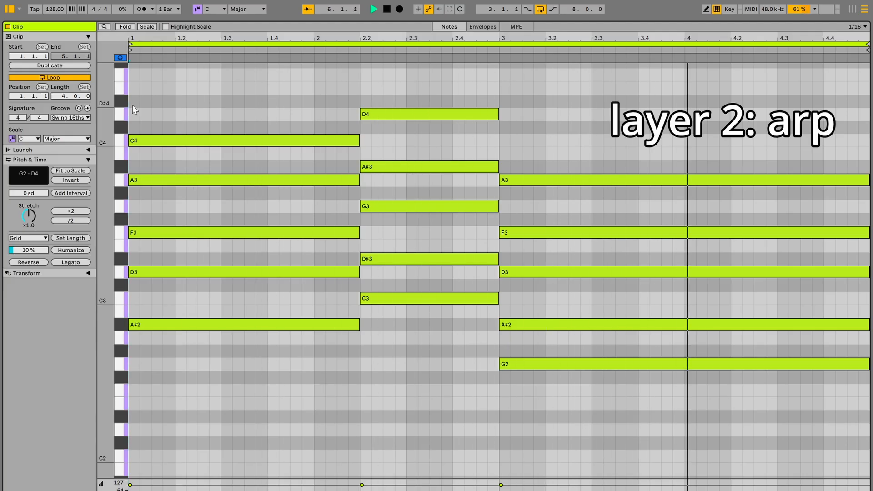
{"action": "key", "text": "space"}
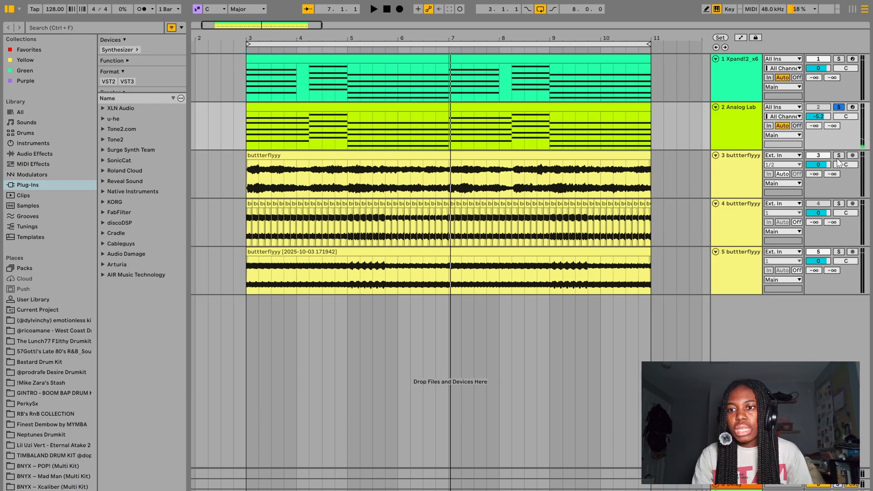
- Solo the third track and play its audio clip from bar 3
{"action": "left_click", "coordinate": [839, 156]}
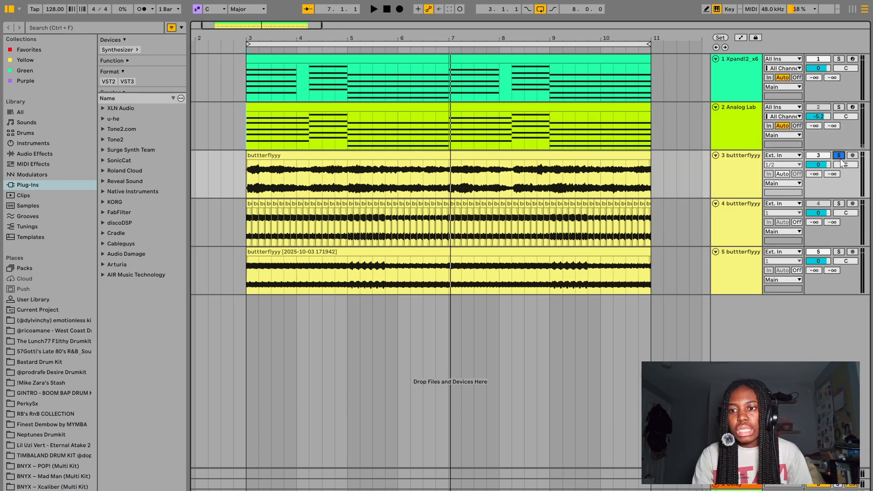
{"action": "left_click", "coordinate": [250, 178]}
{"action": "key", "text": "space"}
{"action": "scroll", "coordinate": [250, 178], "scroll_direction": "up", "scroll_amount": 5}
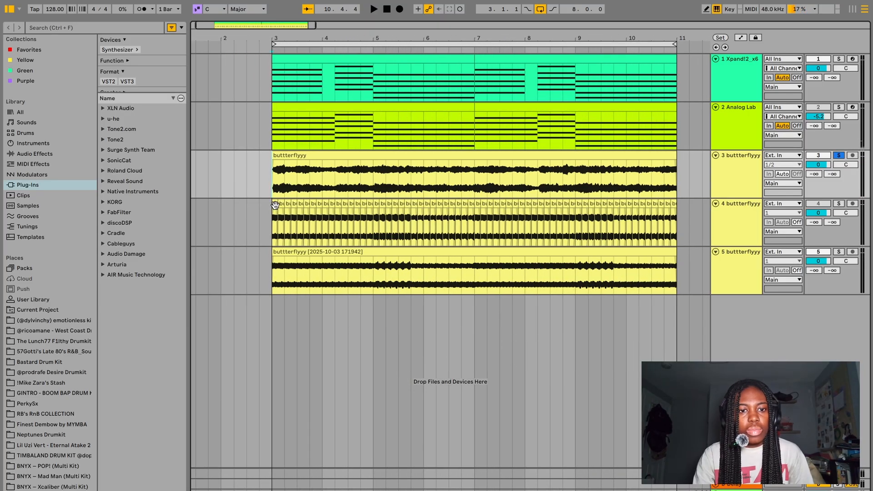
- View the sample of the first sliced clip on track 4 and collapse the clip view
{"action": "double_click", "coordinate": [275, 203]}
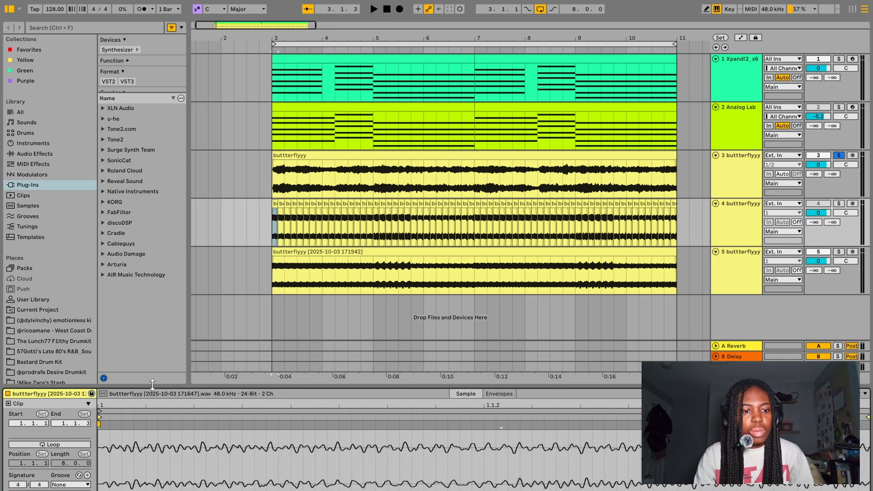
{"action": "left_click_drag", "start_coordinate": [152, 385], "coordinate": [187, 489]}
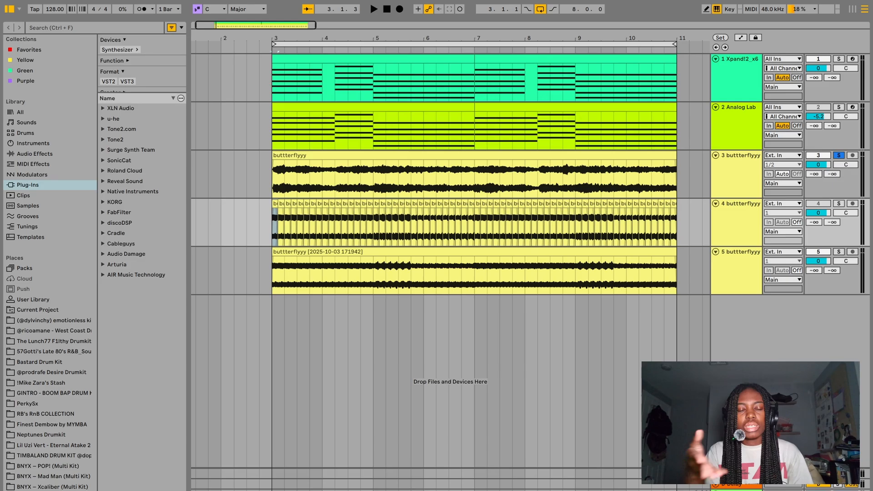
- Recolor all the sliced clips on track 4 and the track itself pink
{"action": "scroll", "coordinate": [476, 254], "scroll_direction": "left", "scroll_amount": 2}
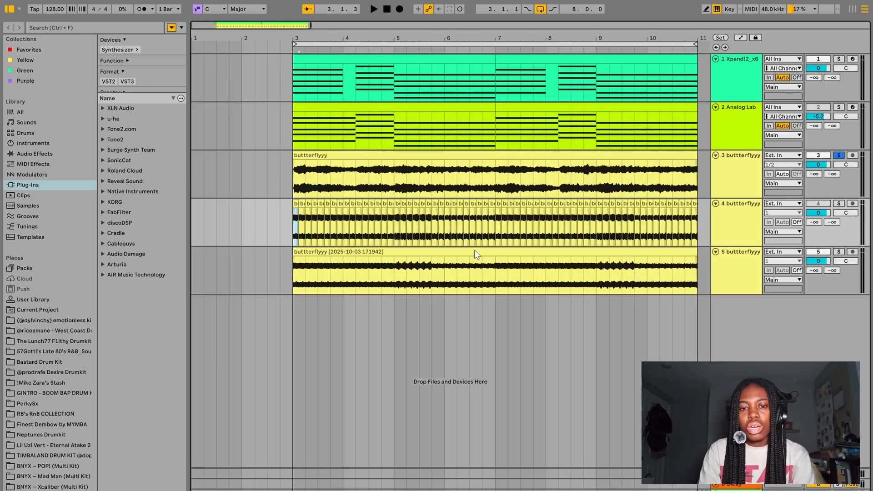
{"action": "scroll", "coordinate": [475, 254], "scroll_direction": "down", "scroll_amount": 2}
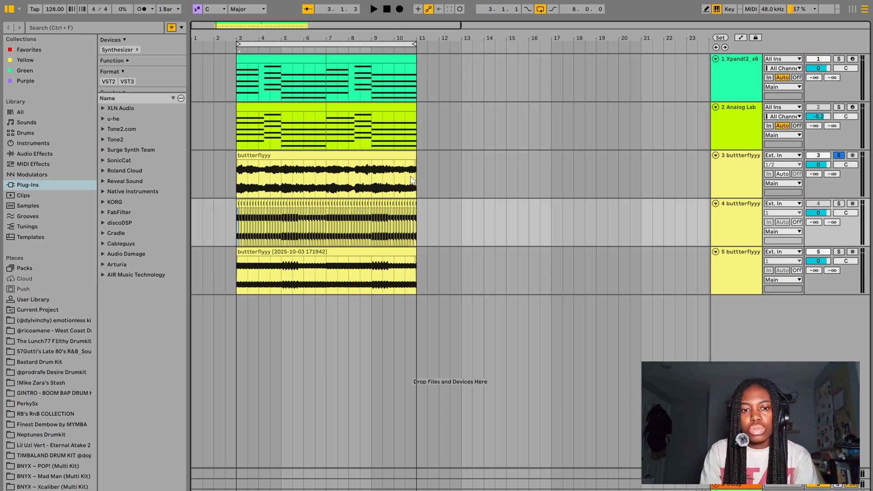
{"action": "left_click", "coordinate": [415, 204], "text": "shift"}
{"action": "right_click", "coordinate": [415, 204]}
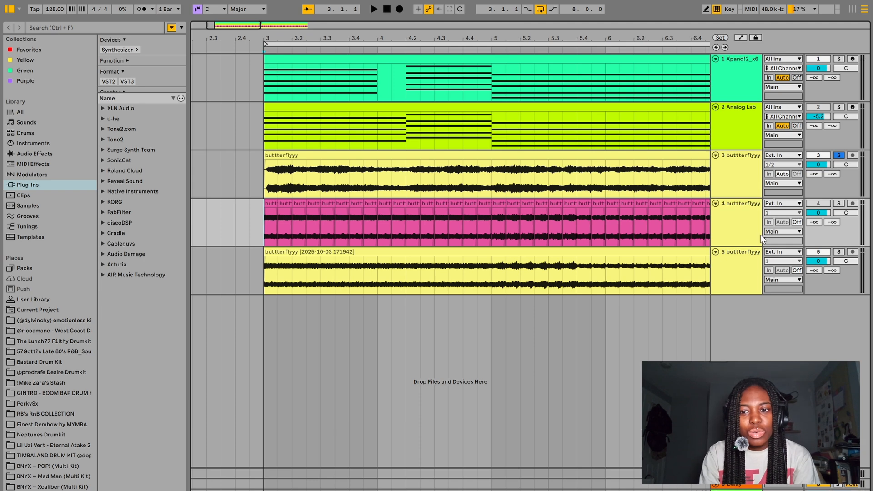
{"action": "right_click", "coordinate": [746, 222]}
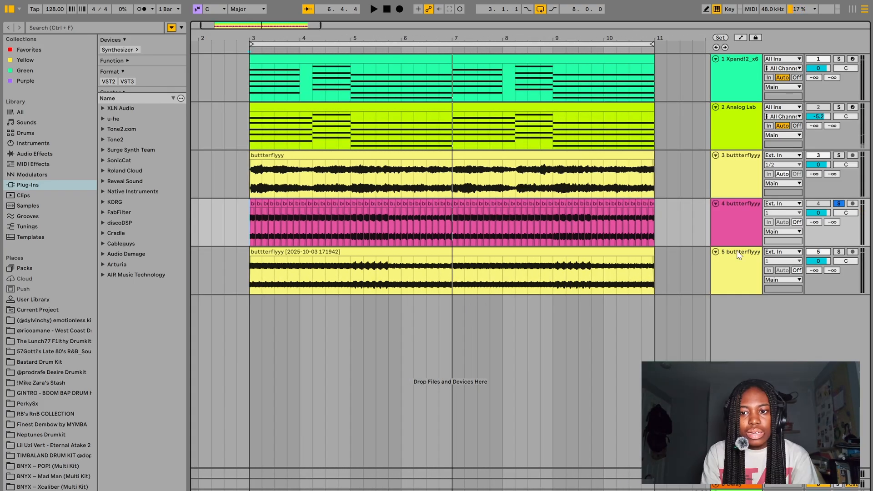
- Solo the resampled audio on track 5 and delete the four tracks above it
{"action": "left_click", "coordinate": [729, 260]}
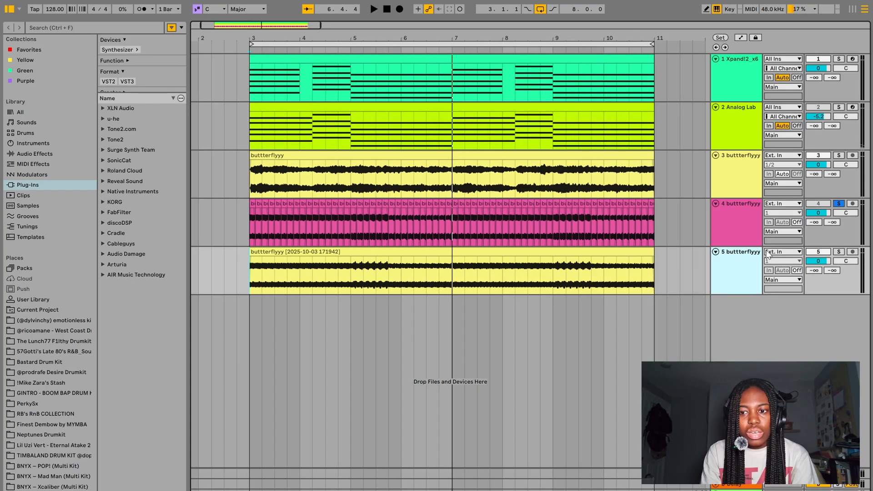
{"action": "left_click", "coordinate": [839, 252]}
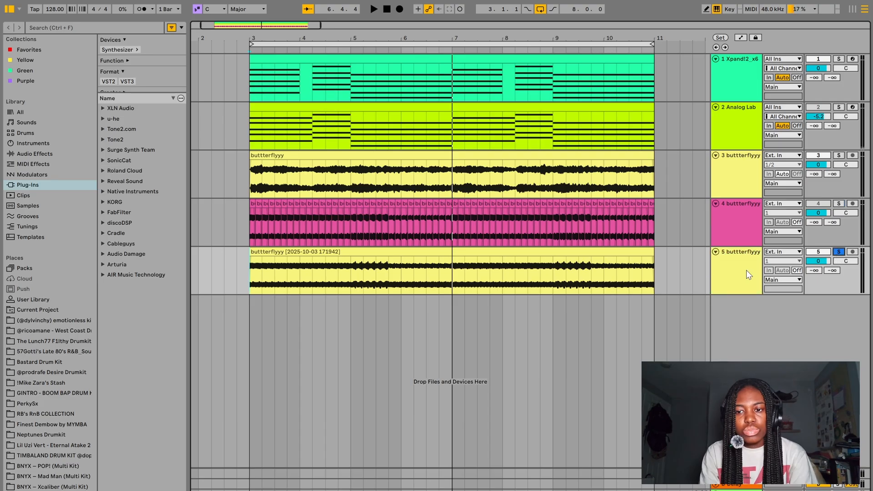
{"action": "left_click", "coordinate": [749, 238]}
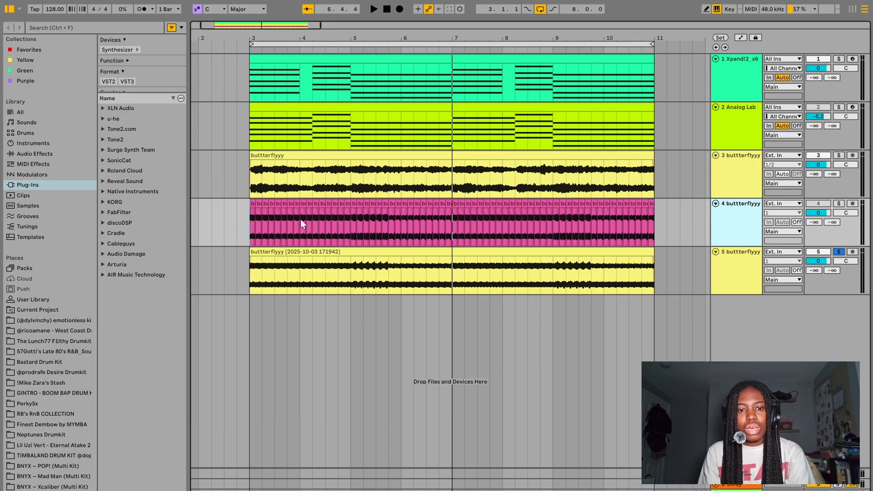
{"action": "double_click", "coordinate": [309, 252]}
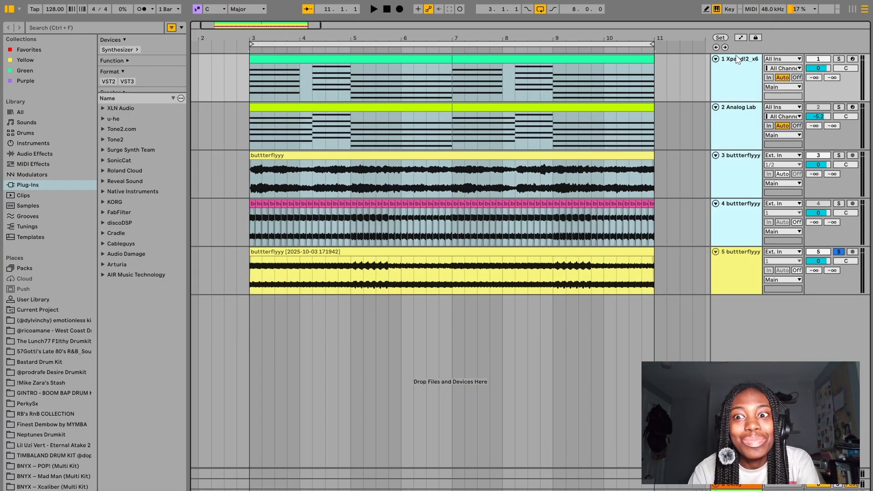
{"action": "right_click", "coordinate": [737, 87]}
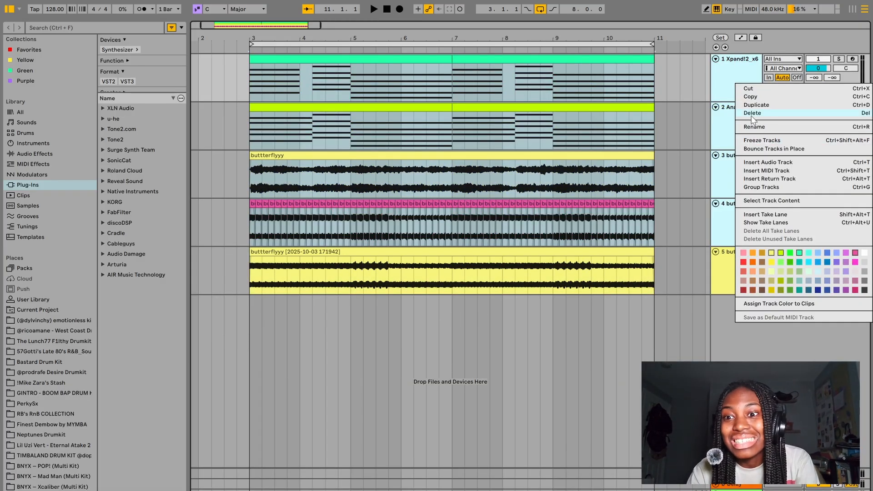
{"action": "left_click", "coordinate": [752, 116]}
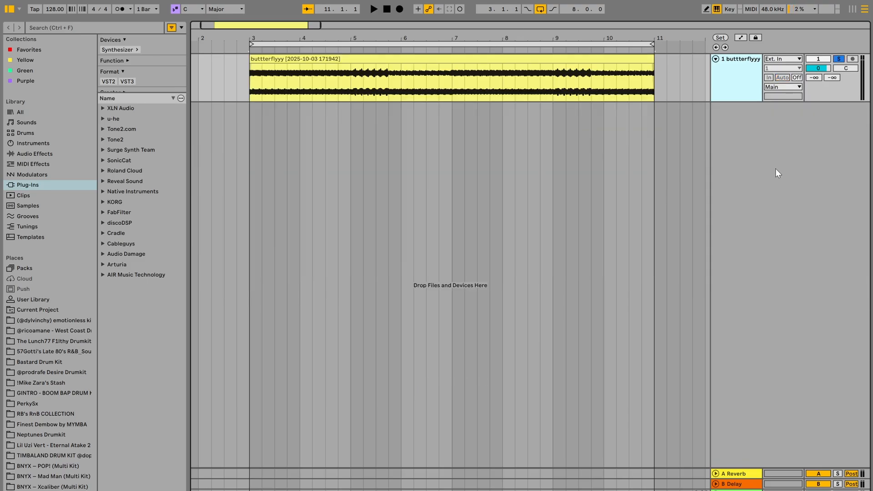
- Insert a MIDI track and create an empty four-bar MIDI clip on it from bar 3 to bar 7
{"action": "right_click", "coordinate": [737, 129]}
{"action": "left_click", "coordinate": [773, 144]}
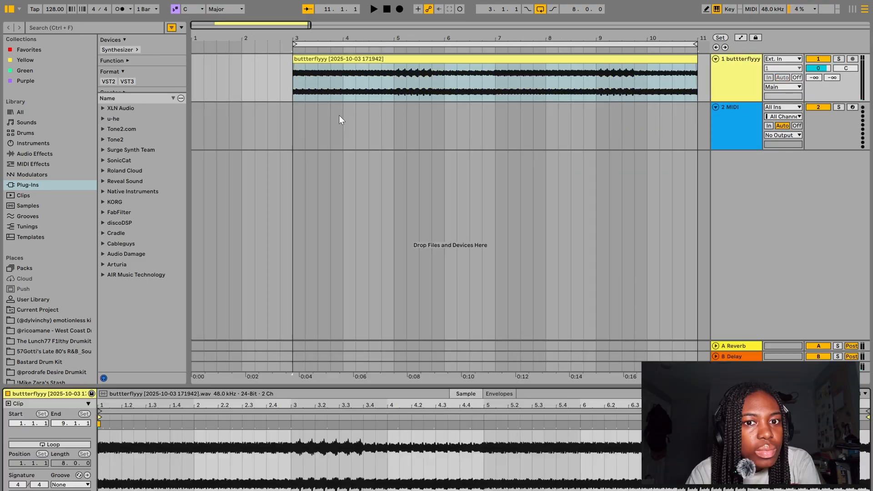
{"action": "left_click_drag", "start_coordinate": [304, 130], "coordinate": [446, 136]}
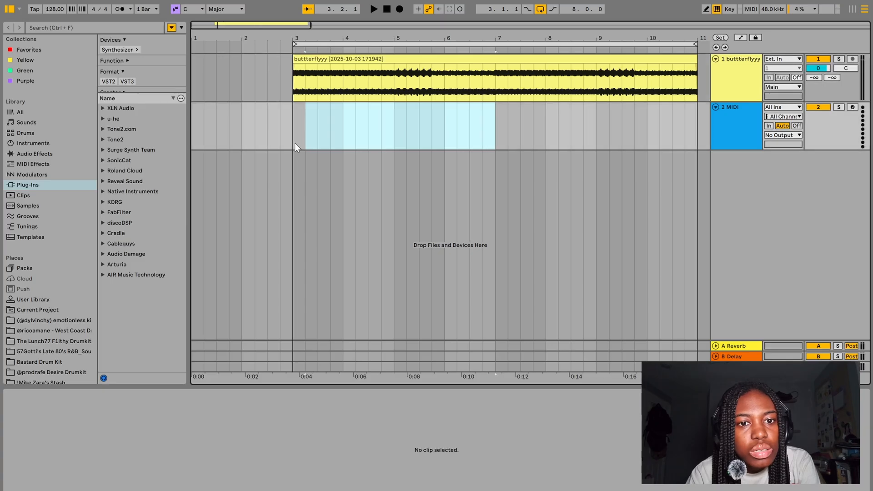
{"action": "left_click_drag", "start_coordinate": [293, 134], "coordinate": [490, 132]}
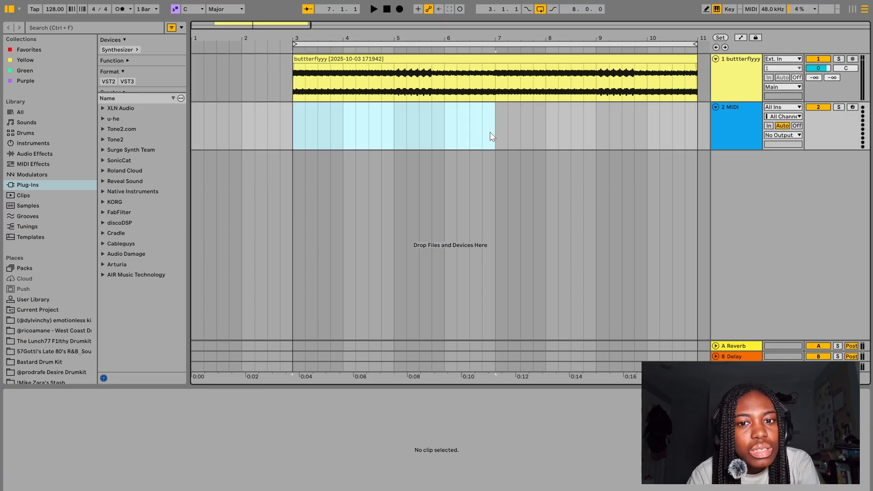
{"action": "right_click", "coordinate": [456, 124]}
{"action": "left_click", "coordinate": [497, 206]}
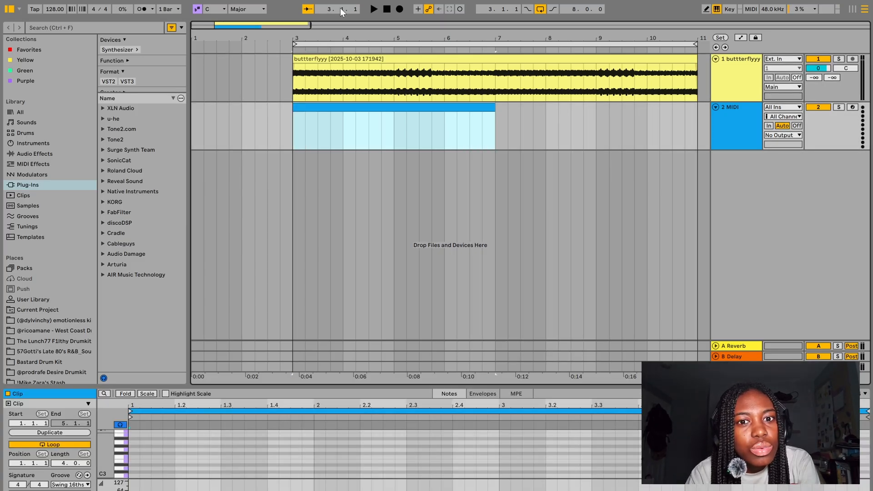
- Open the resampled audio clip and enlarge the clip view to examine its waveform
{"action": "left_click", "coordinate": [625, 106]}
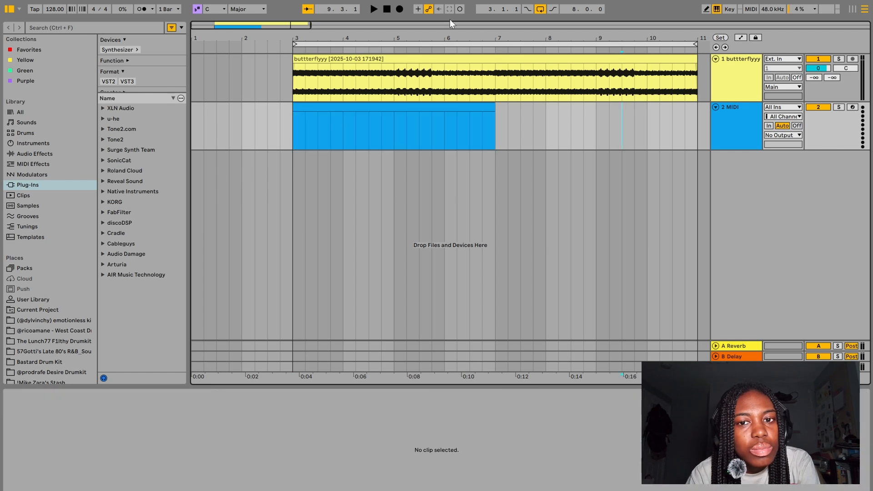
{"action": "left_click", "coordinate": [394, 68]}
{"action": "left_click", "coordinate": [385, 57]}
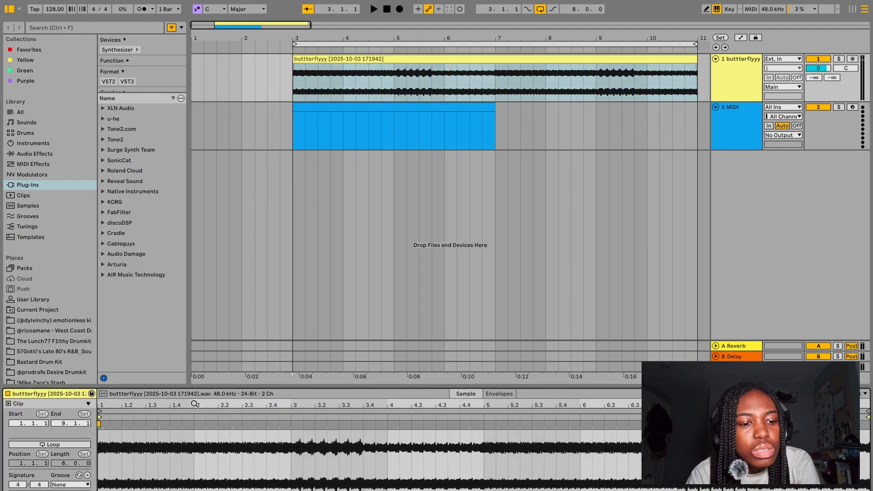
{"action": "left_click_drag", "start_coordinate": [170, 227], "coordinate": [181, 136]}
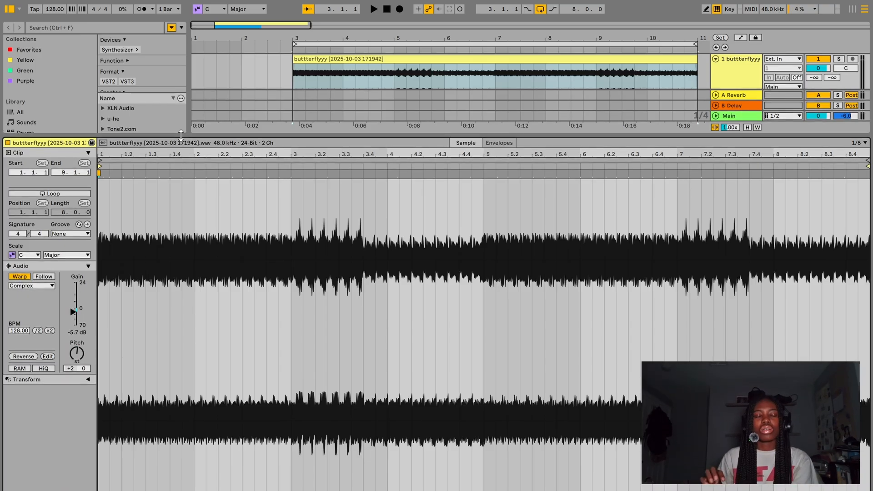
- Expand the clip view to full height and play the MIDI clip's G#4 note against the audio loop
{"action": "left_click_drag", "start_coordinate": [181, 135], "coordinate": [122, 115]}
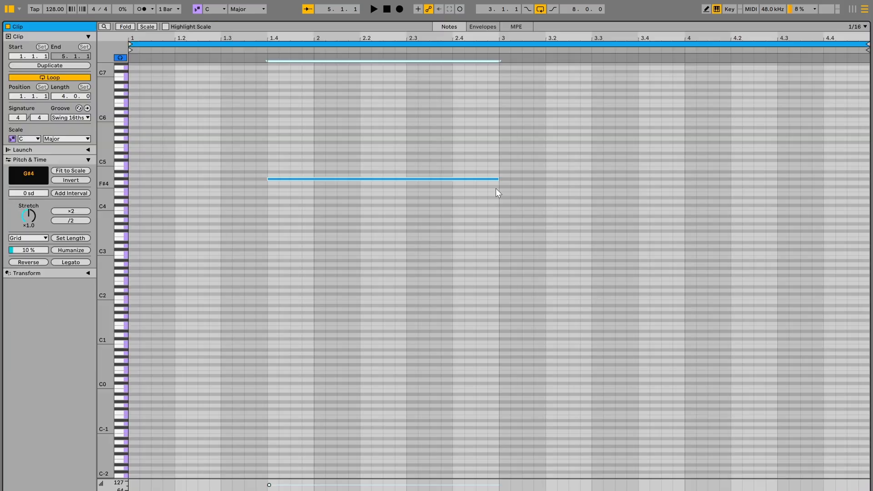
{"action": "key", "text": "space"}
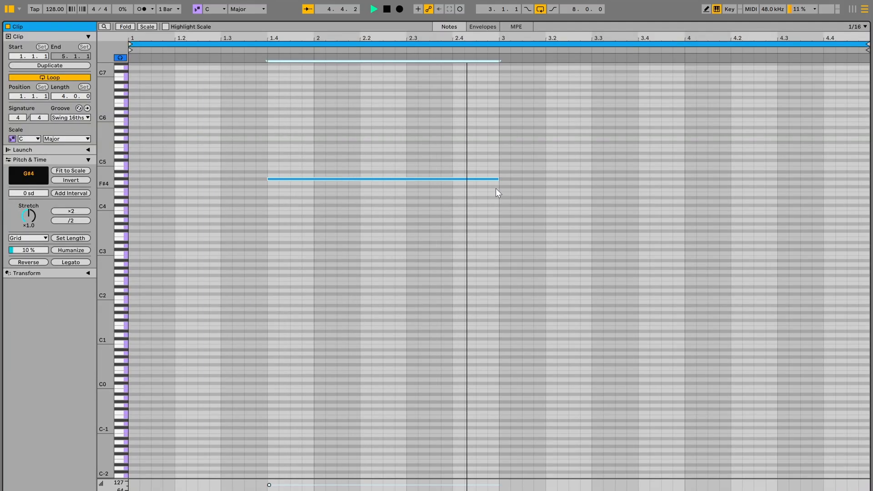
{"action": "key", "text": "ctrl+alt+e"}
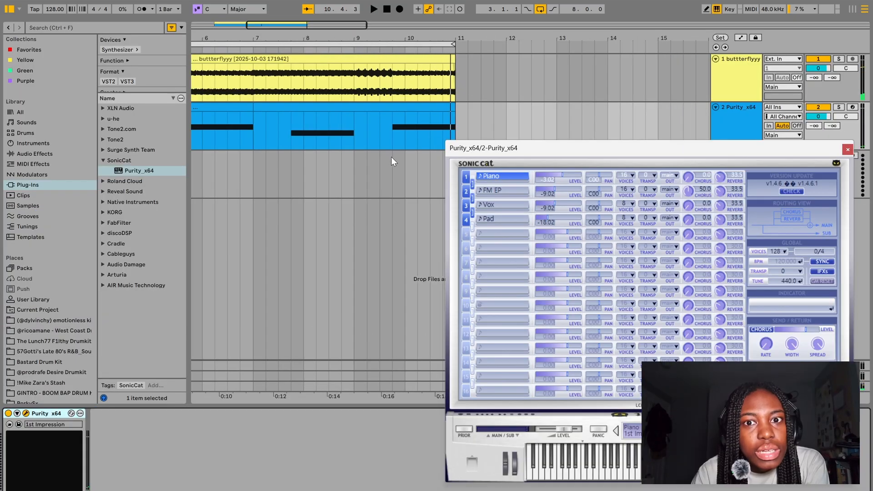
- Try another preset in the Purity_x64 instrument on track 2
{"action": "scroll", "coordinate": [400, 137], "scroll_direction": "left", "scroll_amount": 5}
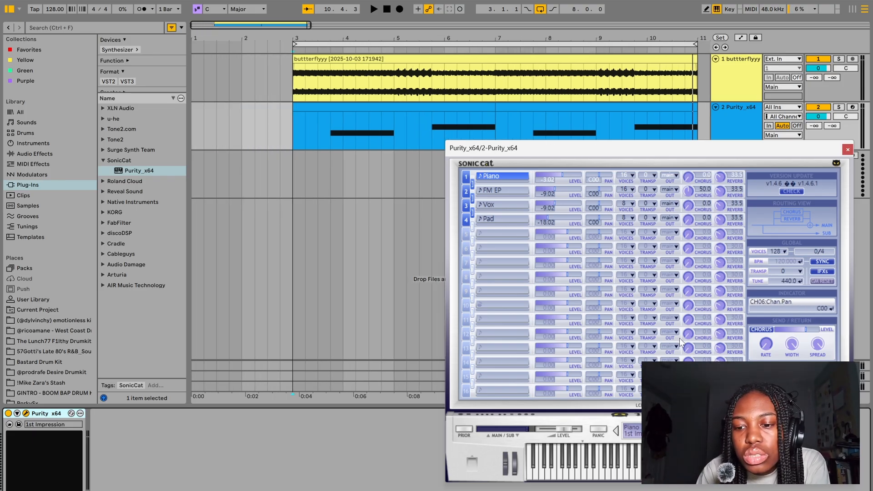
{"action": "left_click", "coordinate": [664, 430]}
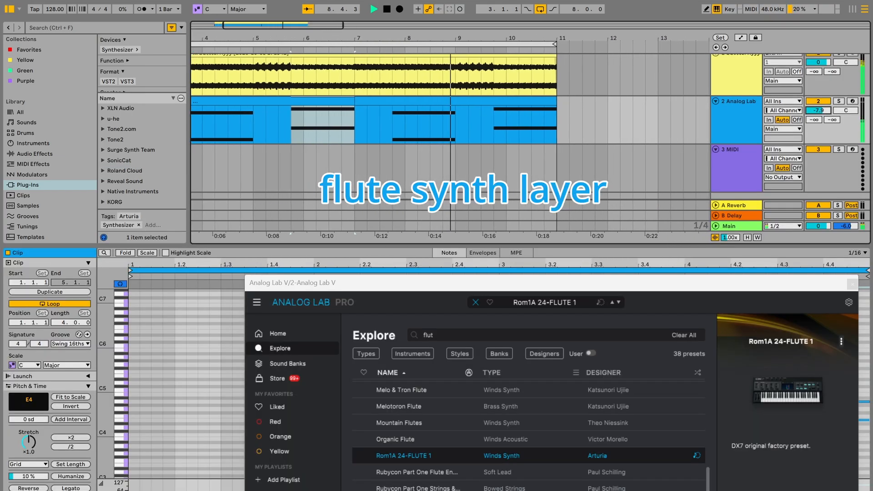
- Close the Analog Lab V window and create an empty MIDI clip on track 4 from bar 3 to bar 7
{"action": "left_click", "coordinate": [853, 285]}
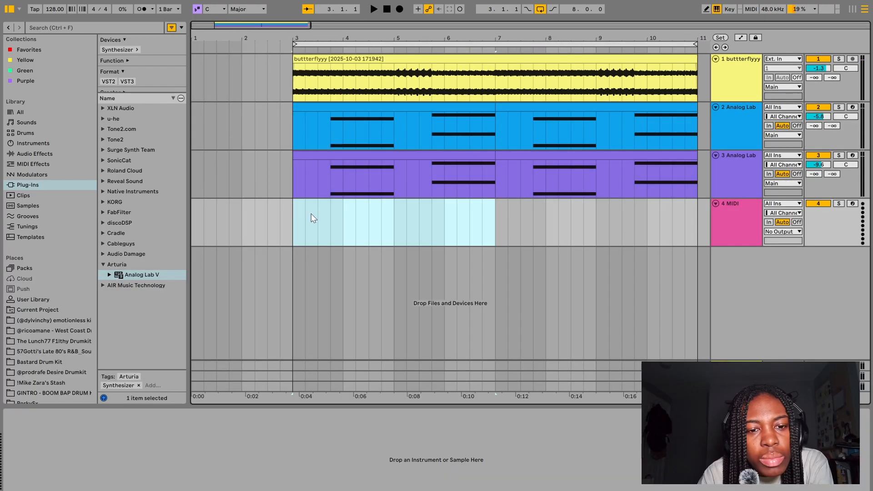
{"action": "right_click", "coordinate": [313, 217]}
{"action": "left_click", "coordinate": [372, 306]}
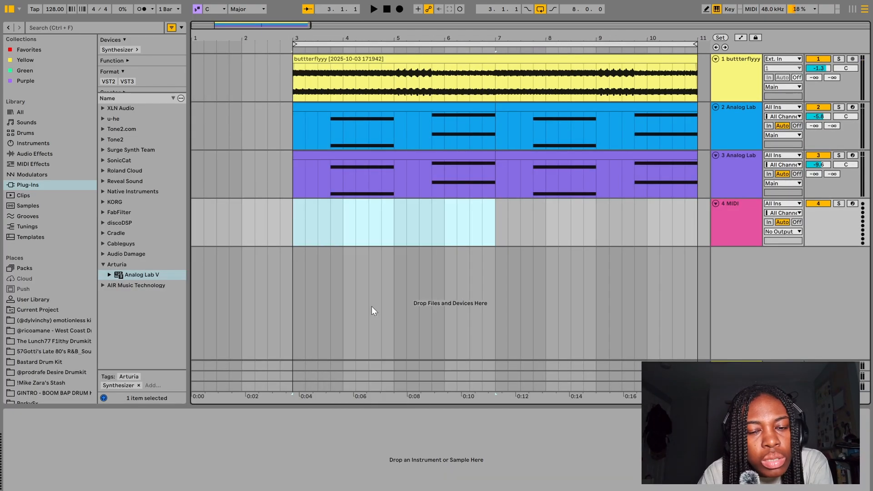
{"action": "left_click_drag", "start_coordinate": [269, 245], "coordinate": [200, 432]}
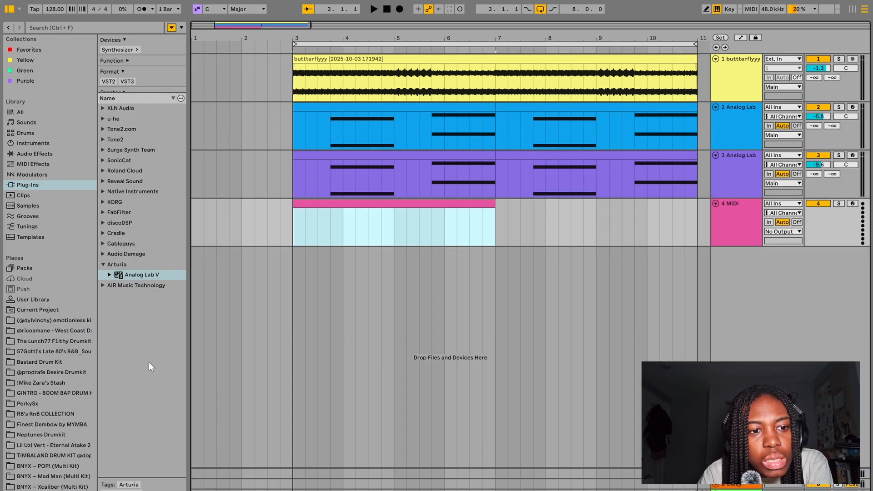
- Try Cradle's State Machine BitFlip instrument on track 4 and move its window clear of the arrangement
{"action": "left_click", "coordinate": [103, 233]}
{"action": "left_click_drag", "start_coordinate": [150, 265], "coordinate": [317, 228]}
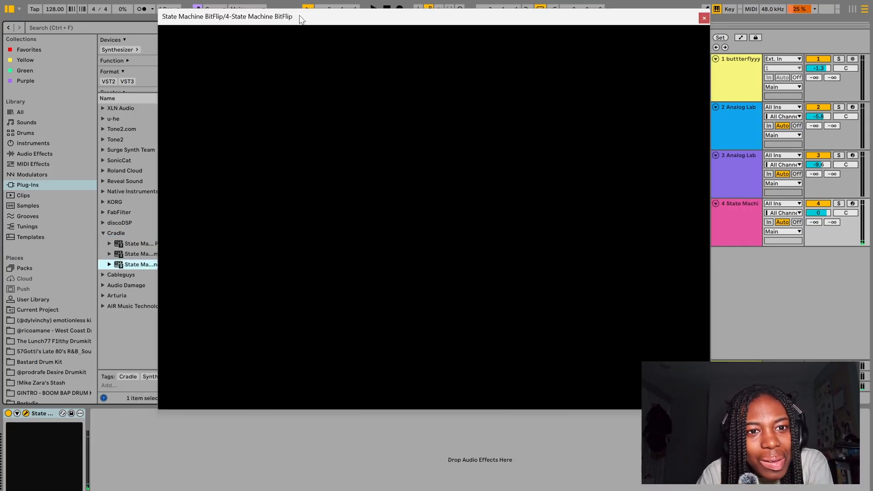
{"action": "left_click_drag", "start_coordinate": [301, 19], "coordinate": [517, 80]}
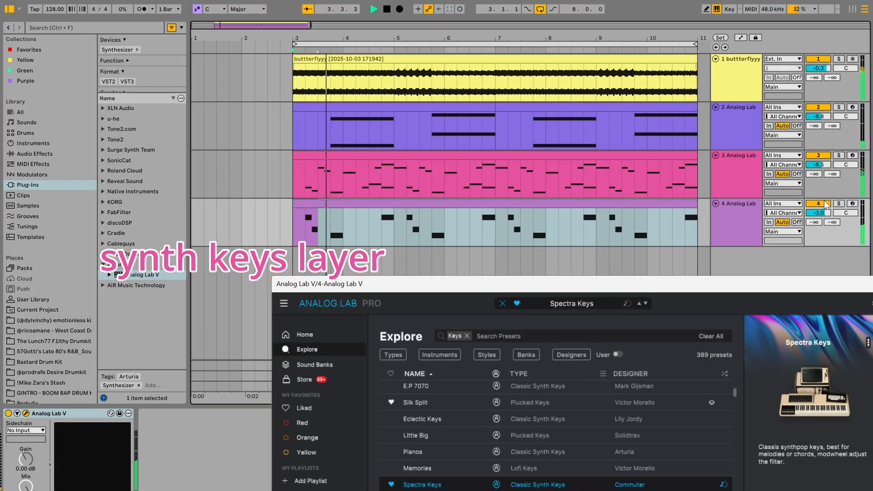
- Mute the synth keys layer on track 4 and set track 3's volume to -8.2 dB
{"action": "left_click", "coordinate": [823, 204]}
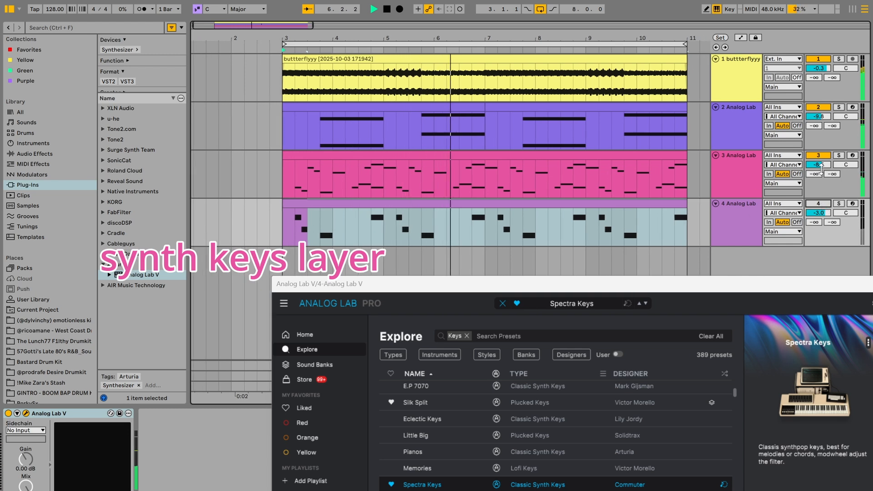
{"action": "left_click_drag", "start_coordinate": [818, 165], "coordinate": [817, 158]}
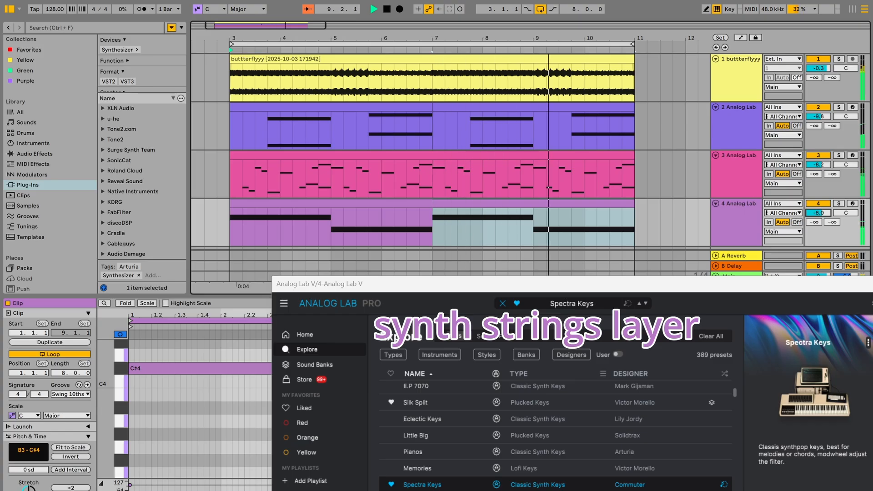
- Shrink the audio clip's view and look over all tracks of the full arrangement during playback
{"action": "scroll", "coordinate": [522, 179], "scroll_direction": "down", "scroll_amount": 1}
{"action": "scroll", "coordinate": [522, 179], "scroll_direction": "down", "scroll_amount": 2}
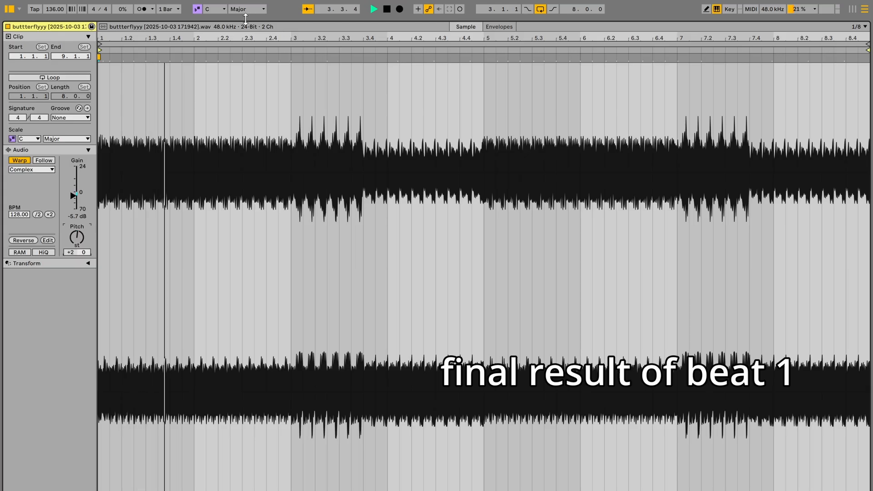
{"action": "left_click_drag", "start_coordinate": [286, 22], "coordinate": [226, 465]}
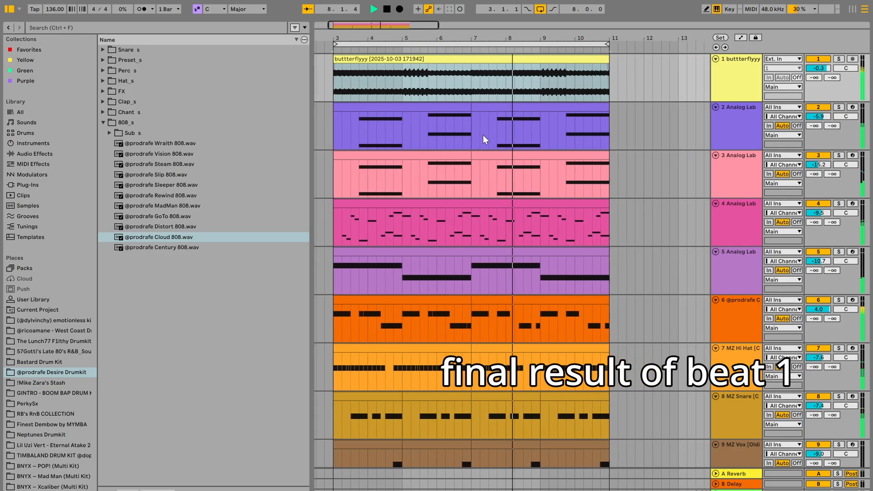
{"action": "scroll", "coordinate": [483, 135], "scroll_direction": "down", "scroll_amount": 3}
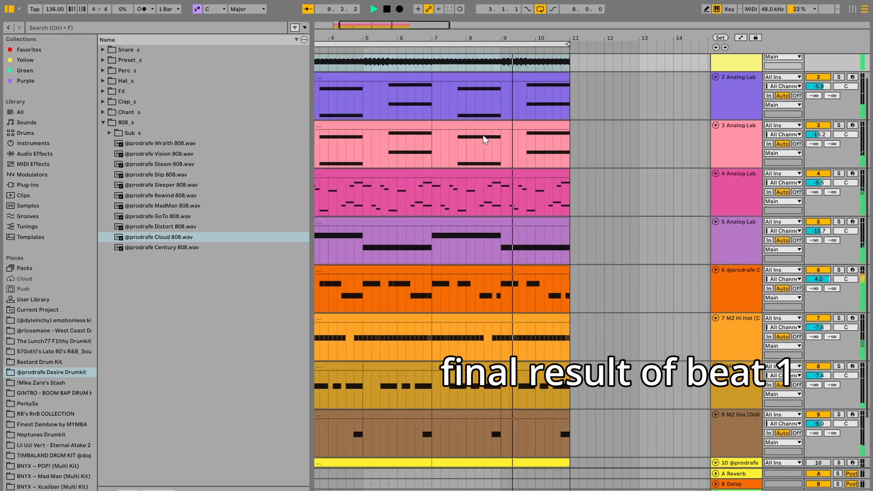
{"action": "scroll", "coordinate": [483, 135], "scroll_direction": "up", "scroll_amount": 3}
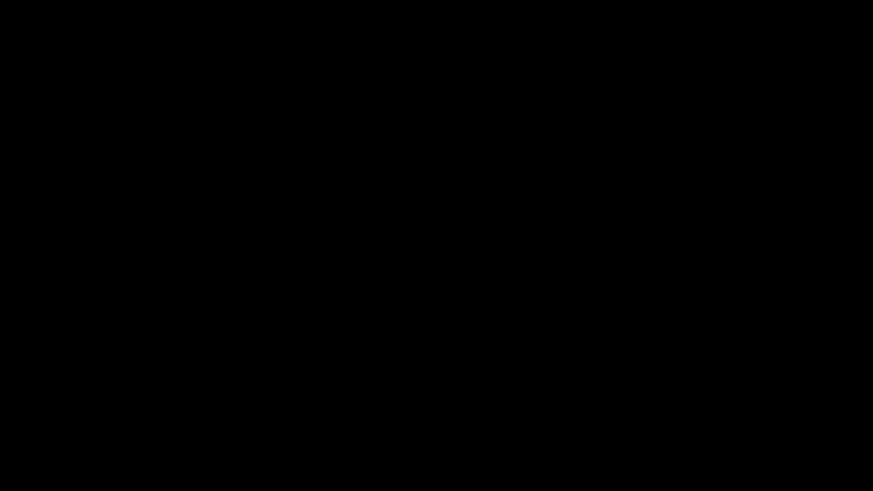
- Select Arturia's Analog Lab V among the plug-ins for the new project
{"action": "left_click", "coordinate": [36, 182]}
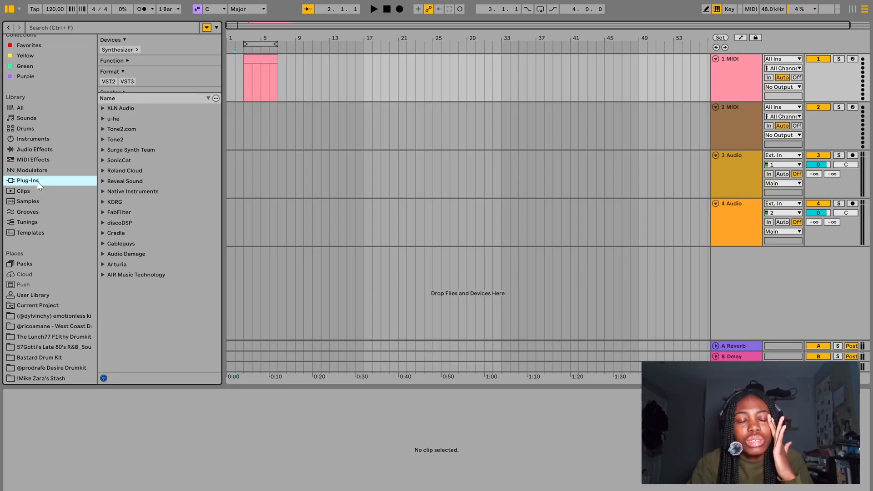
{"action": "left_click", "coordinate": [100, 264]}
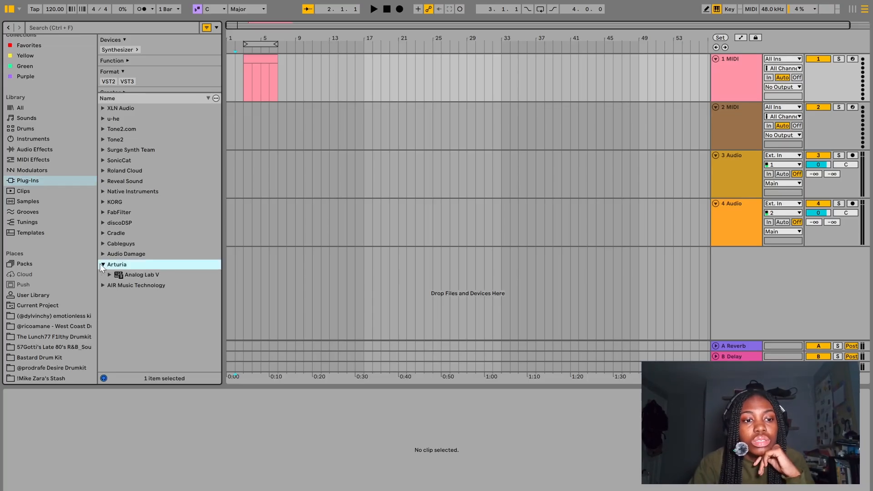
{"action": "left_click", "coordinate": [138, 274]}
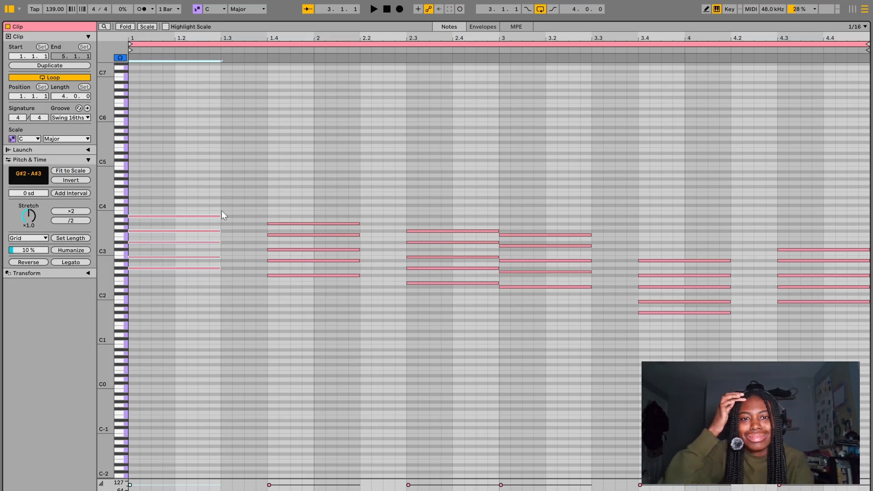
- Extend the first chord's notes to beat 1.4 and close track 1's ZENOLOGY window
{"action": "left_click_drag", "start_coordinate": [222, 215], "coordinate": [269, 216]}
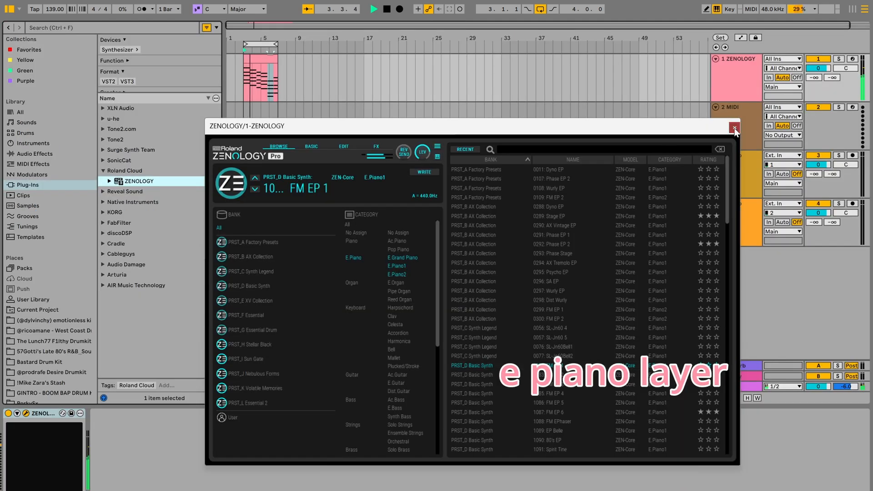
{"action": "left_click", "coordinate": [735, 129]}
- Cut the two empty audio tracks and select bar 3 on MIDI track 2
{"action": "right_click", "coordinate": [733, 167]}
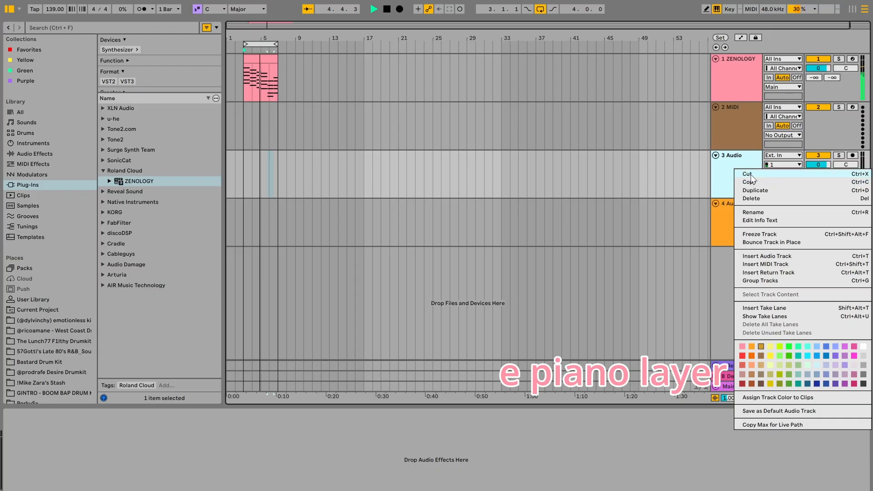
{"action": "left_click", "coordinate": [748, 175]}
{"action": "right_click", "coordinate": [748, 175]}
{"action": "left_click", "coordinate": [709, 182]}
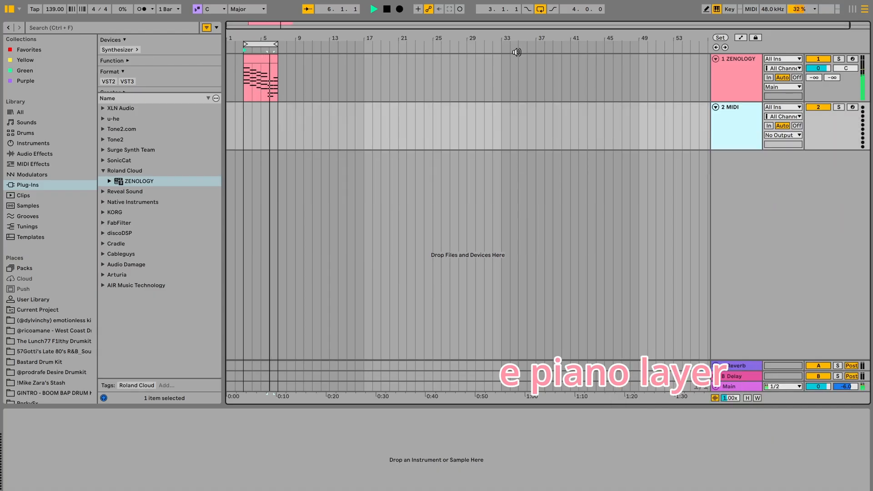
{"action": "left_click", "coordinate": [244, 116]}
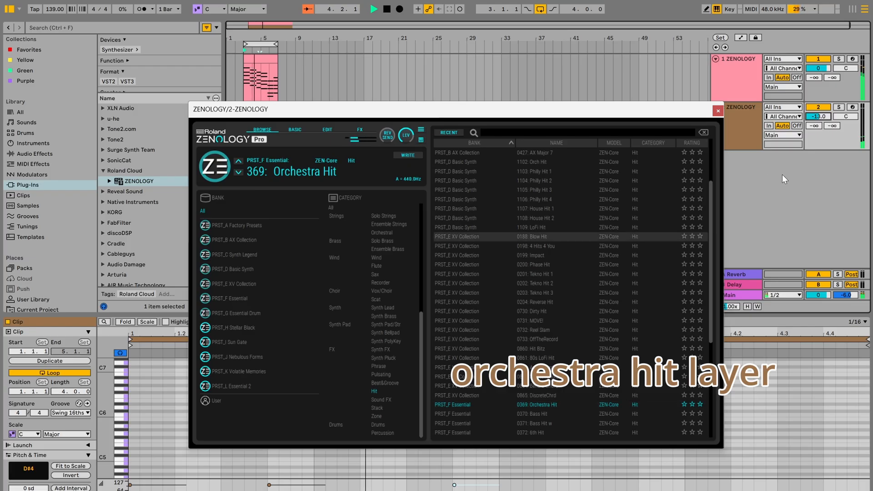
- Set the orchestra hit layer's volume on track 2 to -12.8 dB and close its ZENOLOGY window
{"action": "left_click_drag", "start_coordinate": [822, 118], "coordinate": [822, 115]}
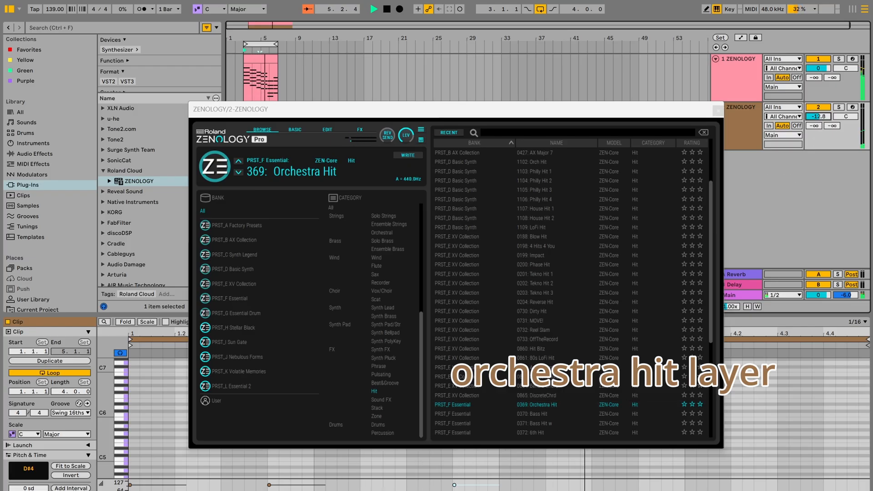
{"action": "left_click", "coordinate": [717, 111]}
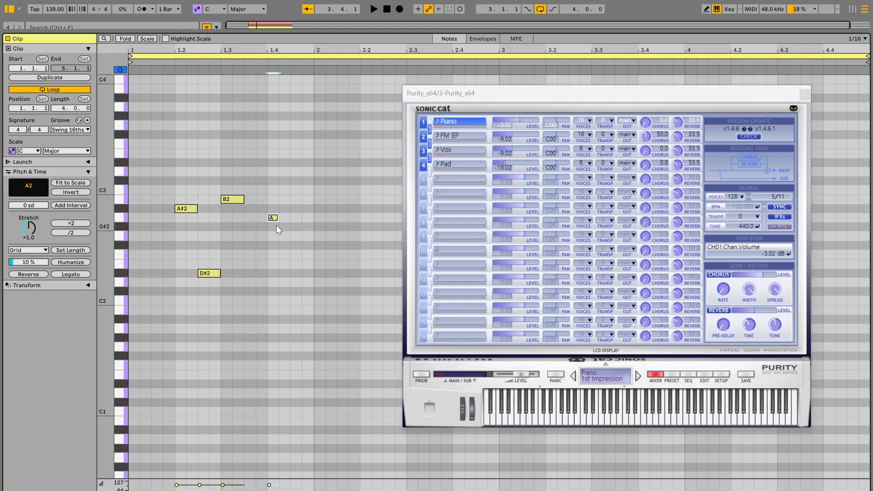
- Raise the A2 note at beat 1.4 by one semitone and play the clip
{"action": "key", "text": "Up"}
{"action": "key", "text": "space"}
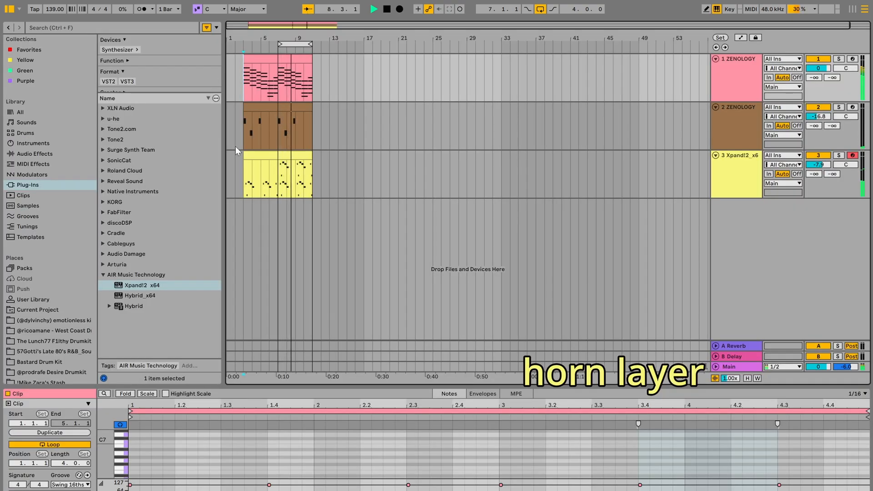
- Select the first chord clip on track 1 and set the Surge XT lead's volume on track 4 to -11.2 dB
{"action": "left_click", "coordinate": [250, 58]}
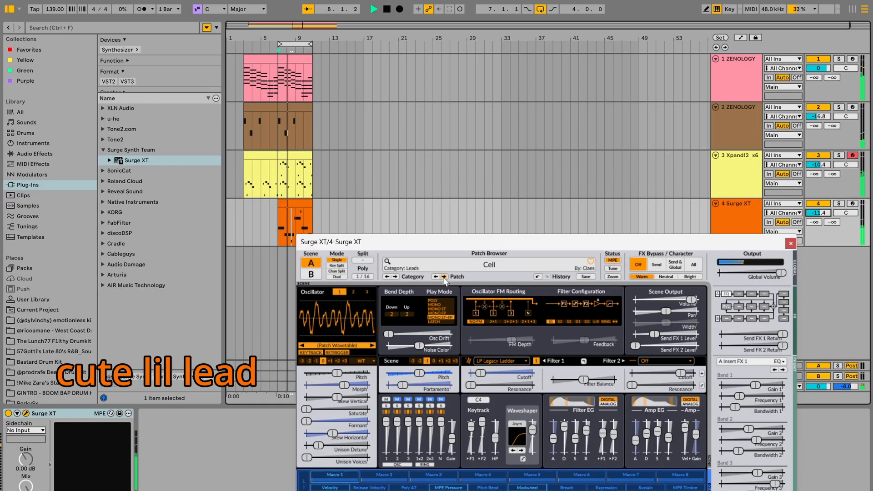
{"action": "left_click_drag", "start_coordinate": [818, 213], "coordinate": [818, 211]}
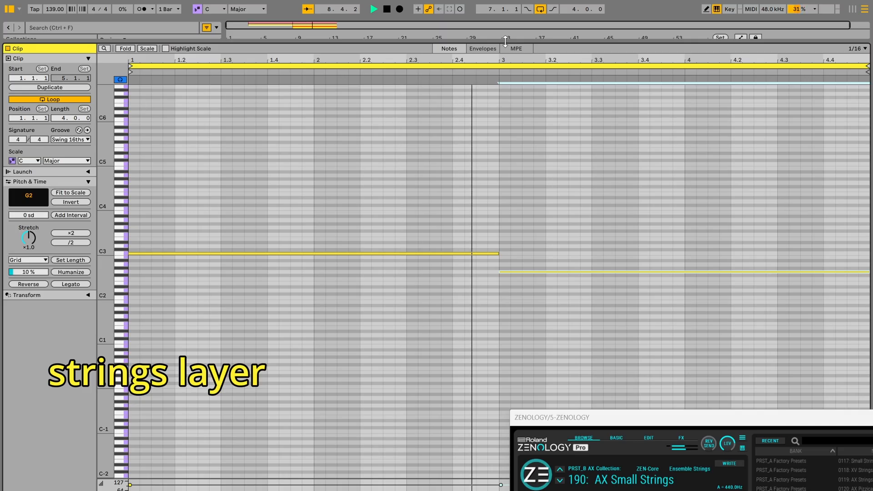
- Shrink the clip view and audition the strings layer on track 5 in solo
{"action": "left_click_drag", "start_coordinate": [505, 41], "coordinate": [470, 294]}
{"action": "left_click", "coordinate": [840, 179]}
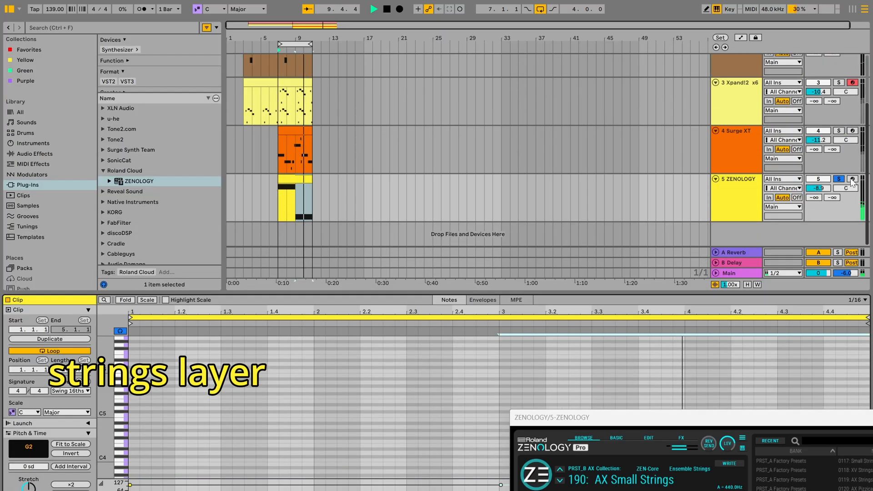
{"action": "left_click", "coordinate": [842, 178]}
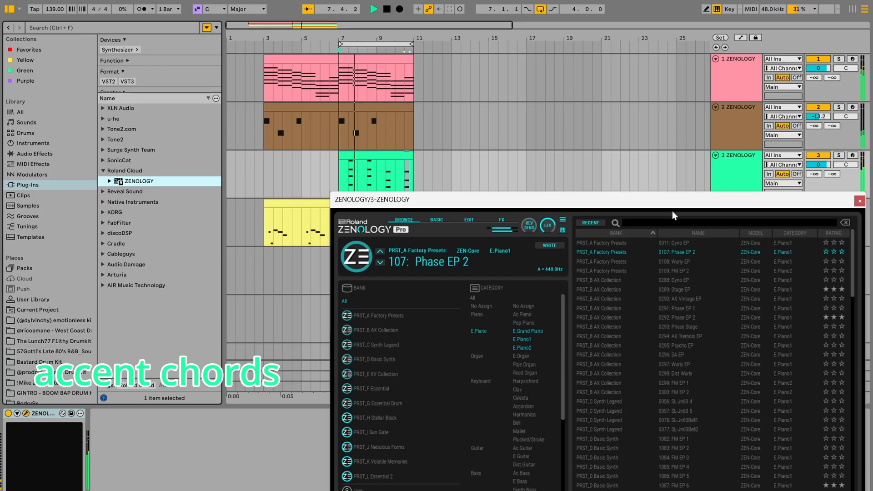
- Close the accent chords' ZENOLOGY window and lower track 3's volume to -13.2 dB
{"action": "left_click", "coordinate": [860, 202]}
{"action": "left_click_drag", "start_coordinate": [829, 165], "coordinate": [830, 180]}
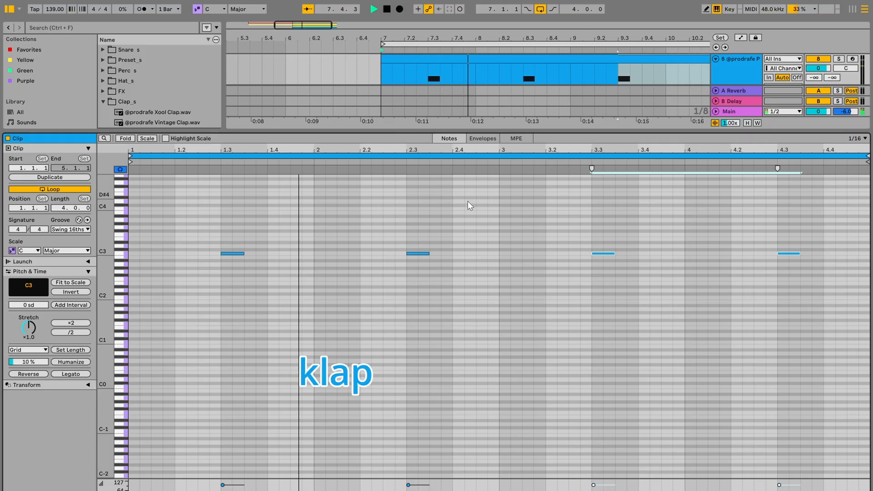
- Resize the clip view to check the clap and hi-hat note patterns against the arrangement
{"action": "left_click_drag", "start_coordinate": [341, 134], "coordinate": [343, 352]}
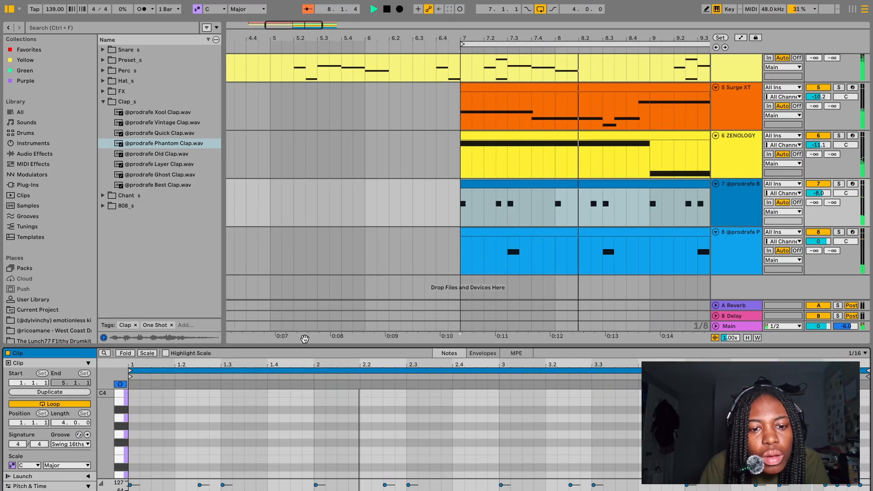
{"action": "left_click_drag", "start_coordinate": [305, 347], "coordinate": [691, 58]}
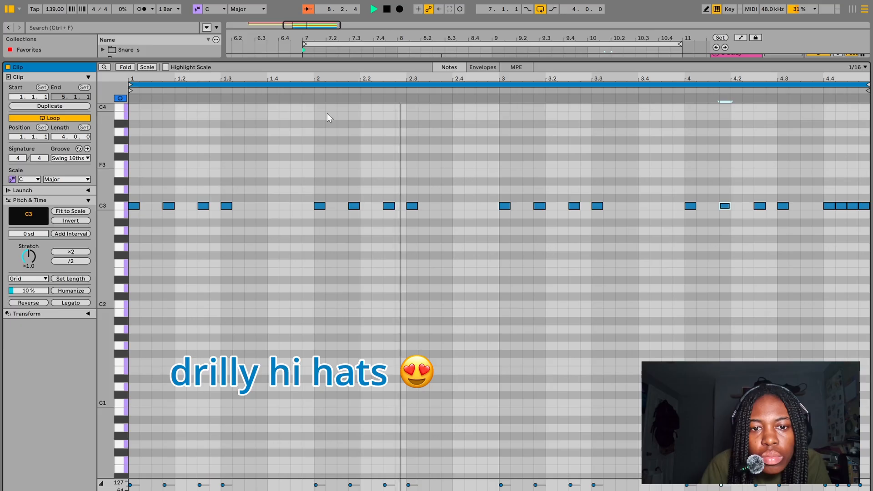
{"action": "left_click_drag", "start_coordinate": [488, 60], "coordinate": [362, 425]}
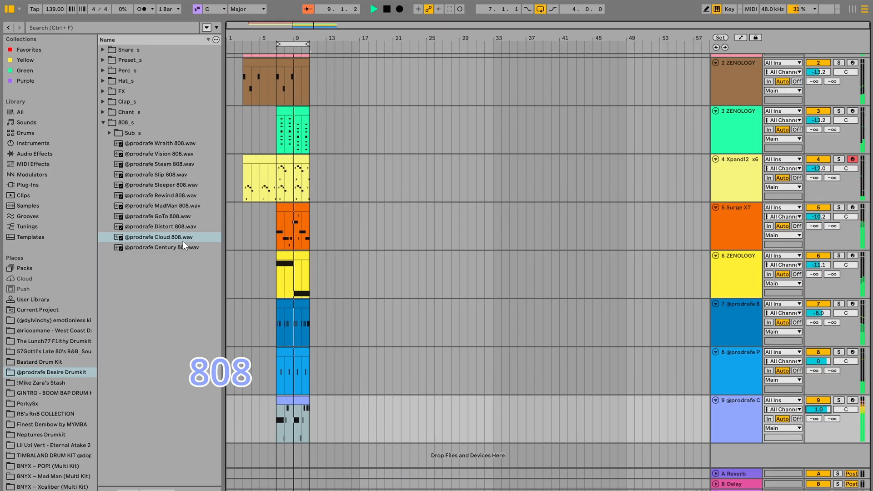
{"action": "double_click", "coordinate": [157, 249]}
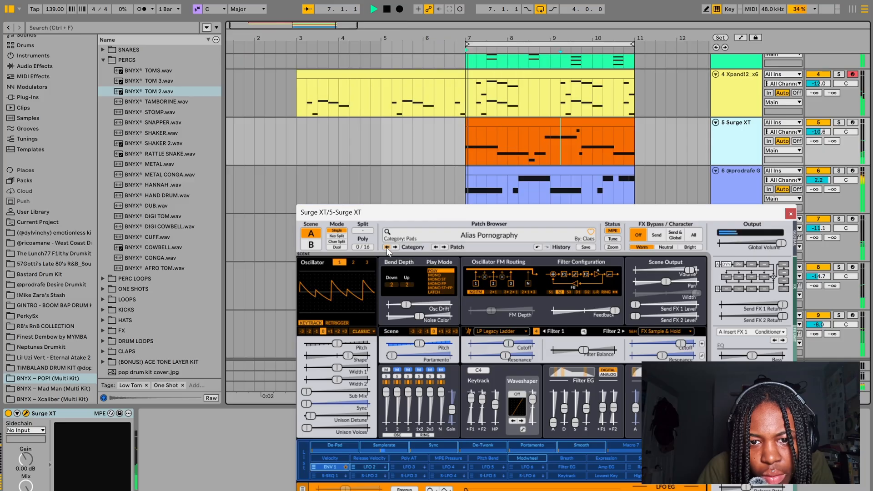
- Change track 5's Surge XT patch to µcomputer in the Leads category and switch to OBS Studio
{"action": "left_click", "coordinate": [386, 247]}
{"action": "left_click", "coordinate": [386, 247]}
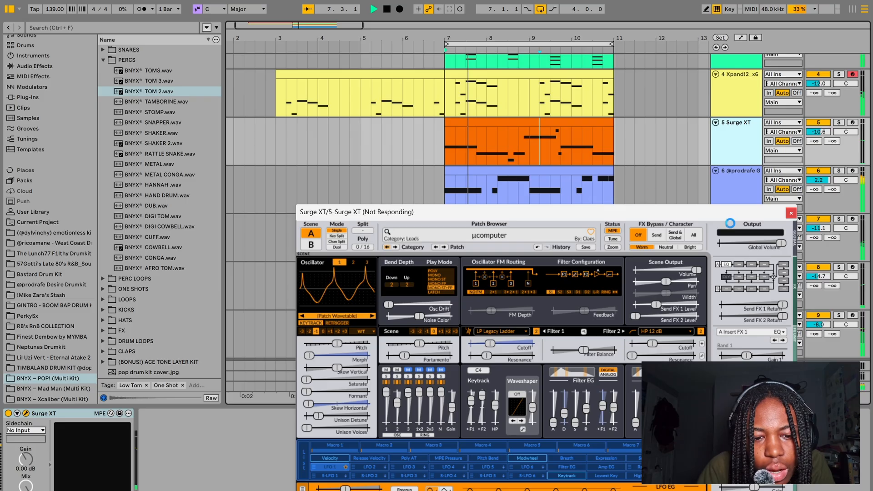
{"action": "left_click", "coordinate": [292, 487]}
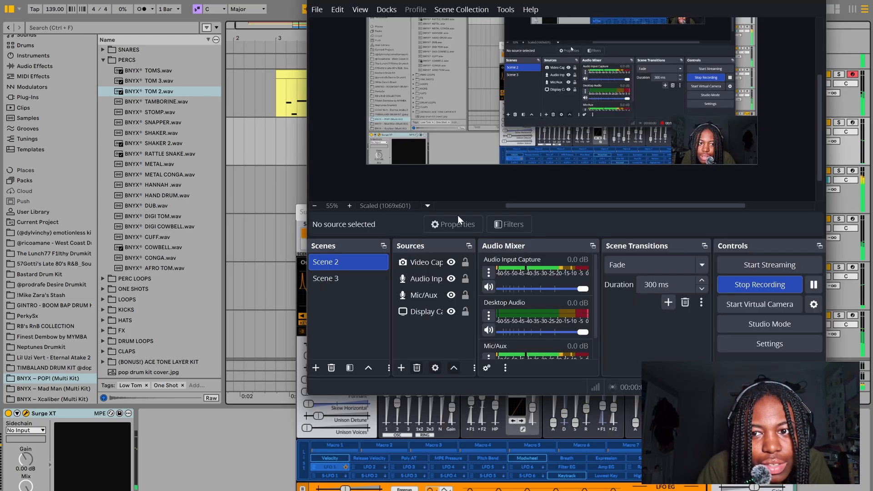